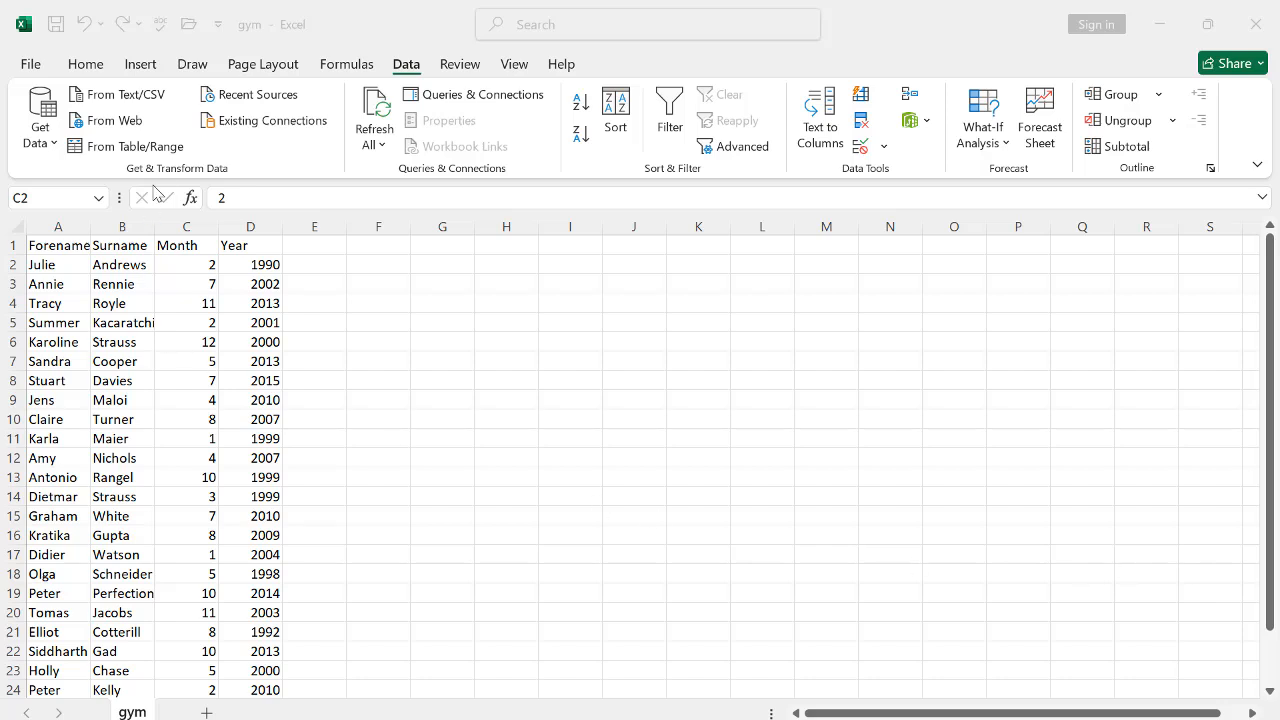
# Step: Change the first Month value in C2 to 22
pyautogui.doubleClick(207, 265)
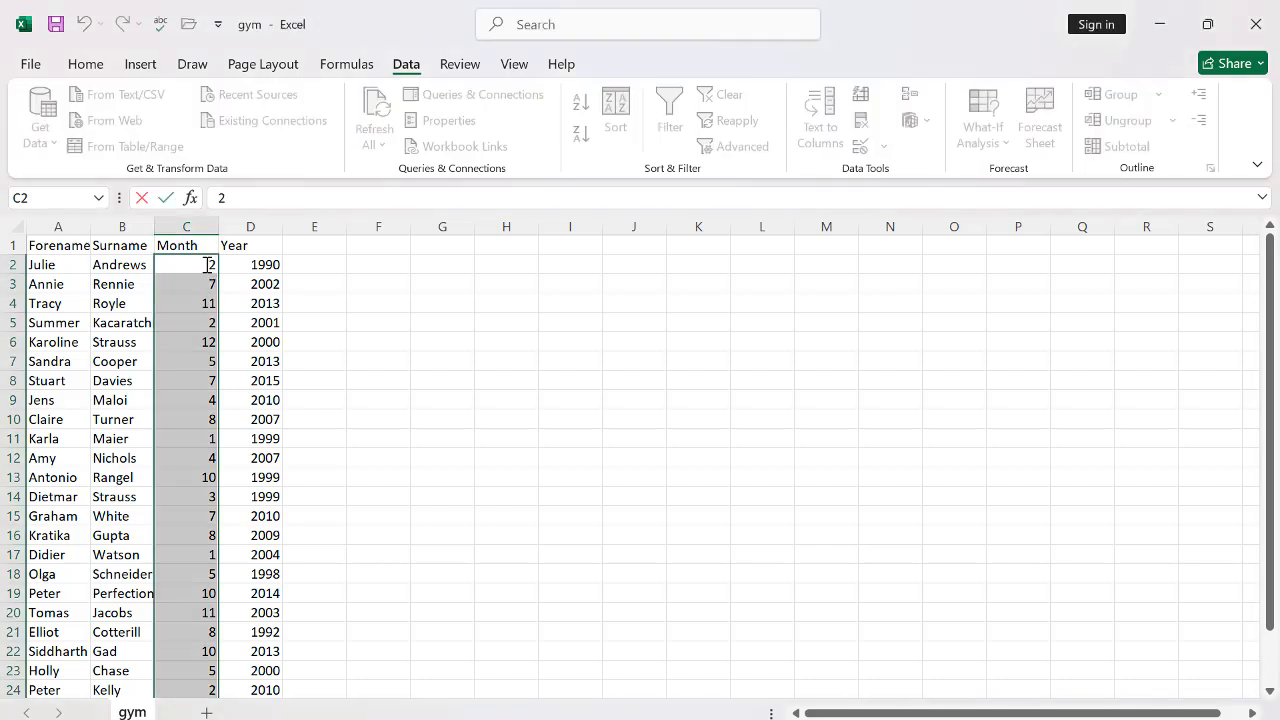
pyautogui.write('2')
pyautogui.click(464, 401)
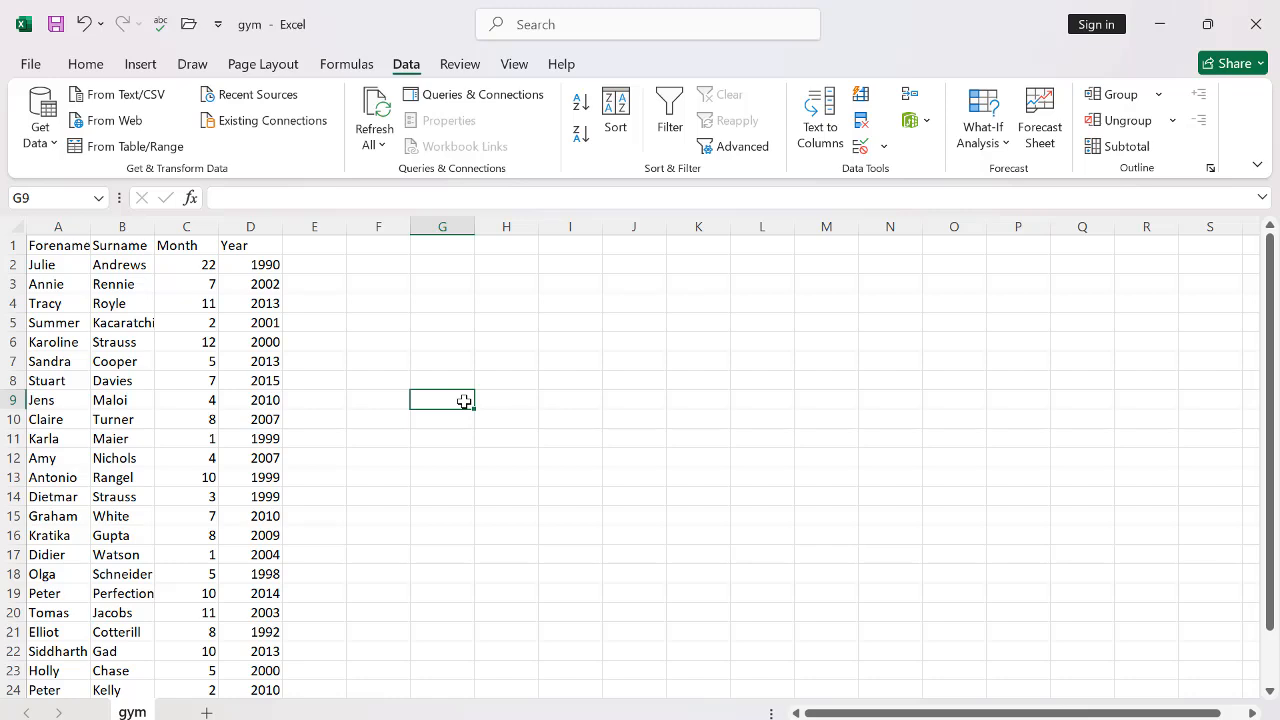
# Step: Reset the first Month value in C2 back to 2
pyautogui.click(188, 251)
pyautogui.click(187, 264)
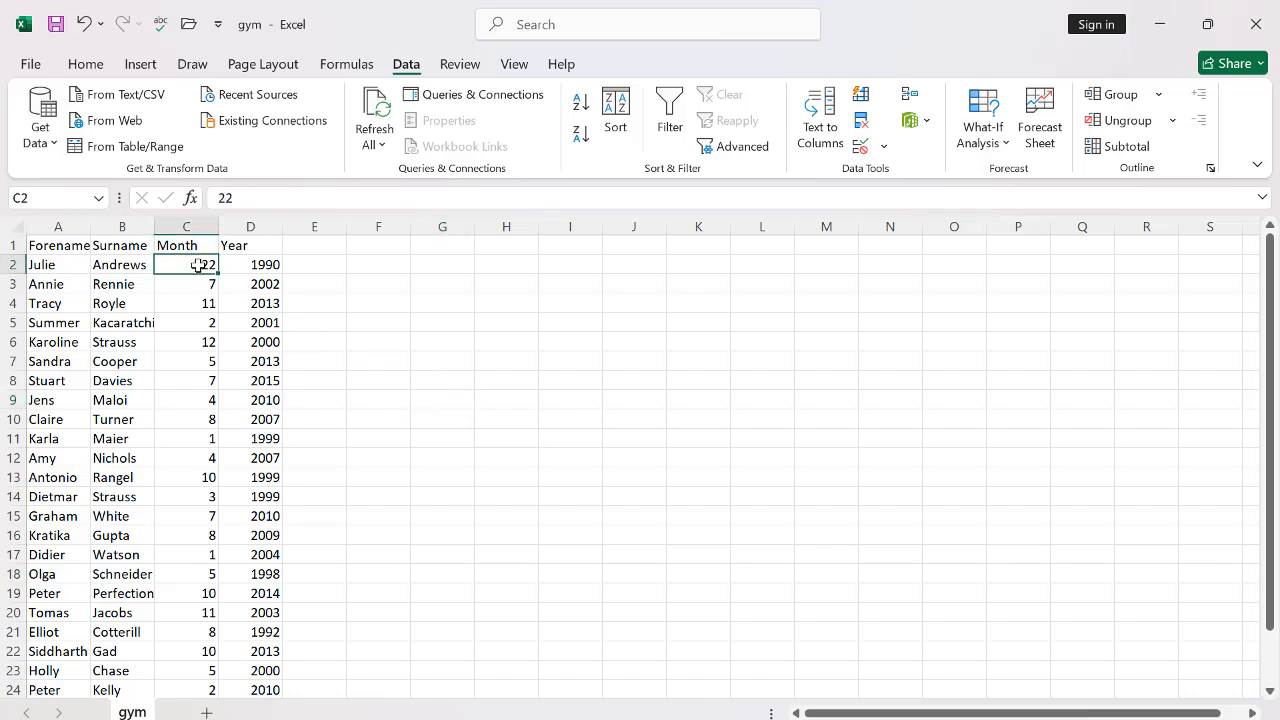
pyautogui.doubleClick(199, 264)
pyautogui.press('Delete')
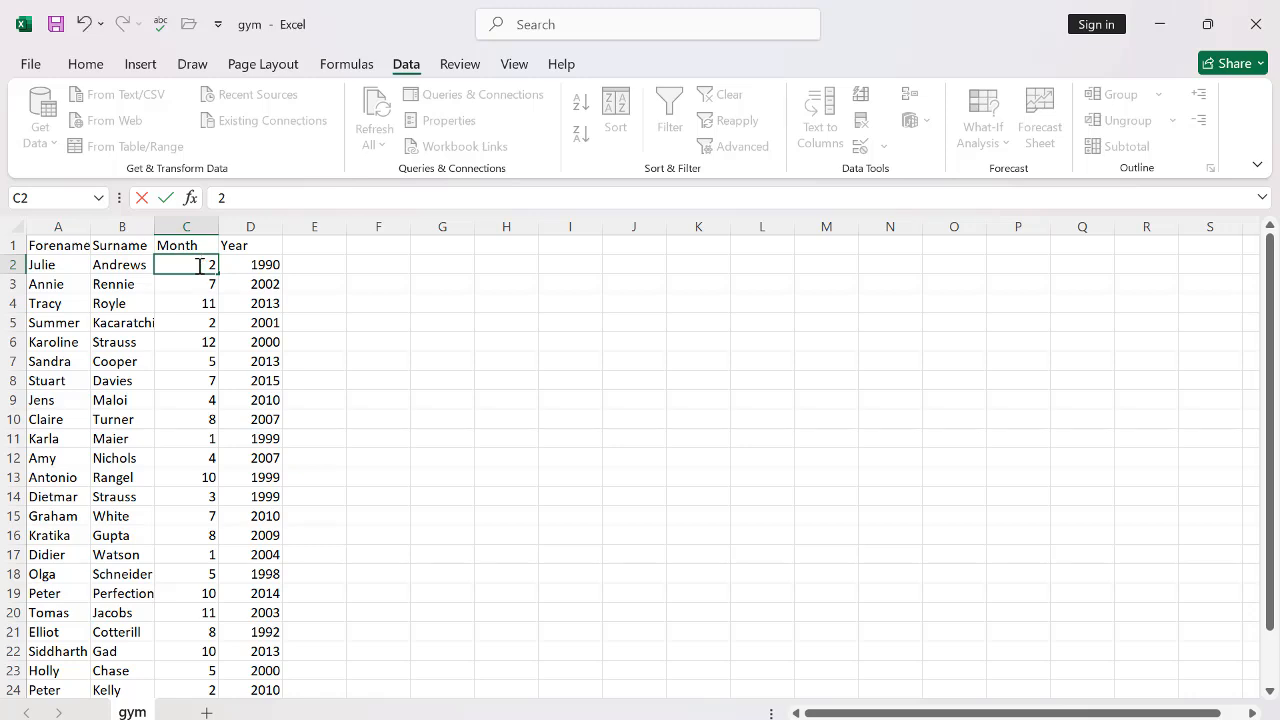
pyautogui.click(402, 396)
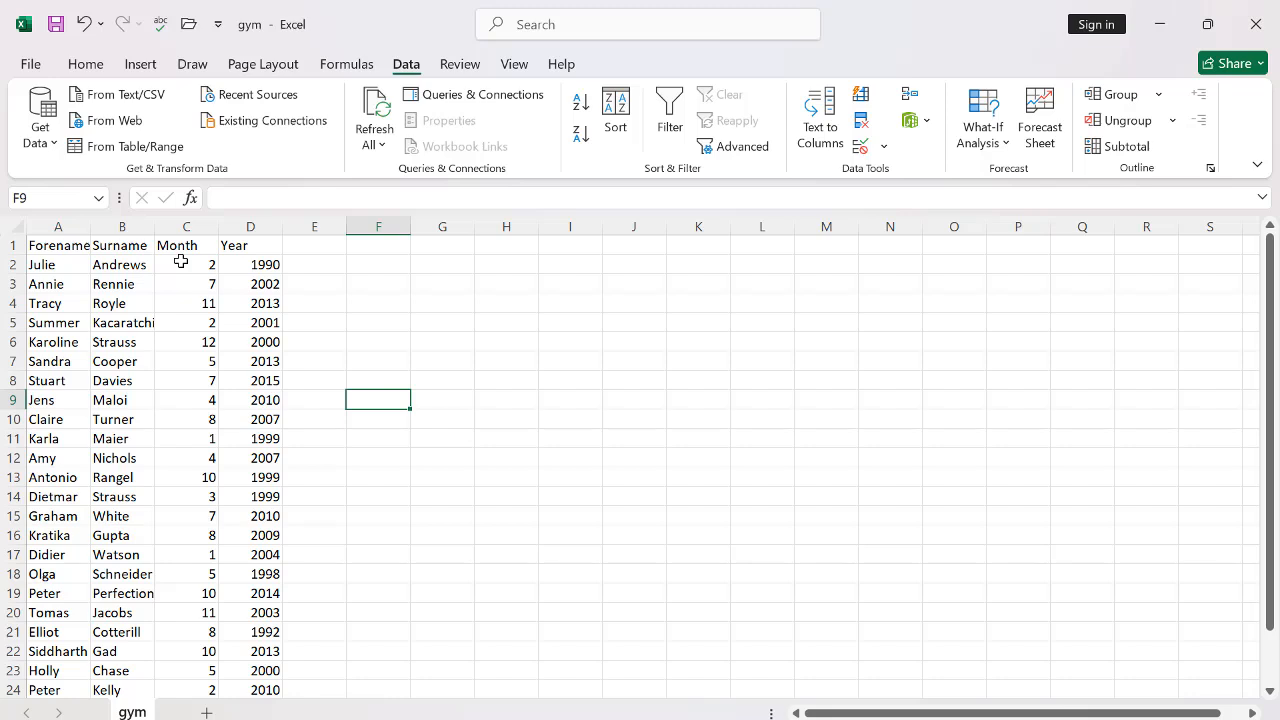
# Step: Open data validation for the Month values C2:C26 and allow whole numbers
pyautogui.moveTo(181, 261); pyautogui.dragTo(183, 628)
pyautogui.scroll(5, 171, 403)
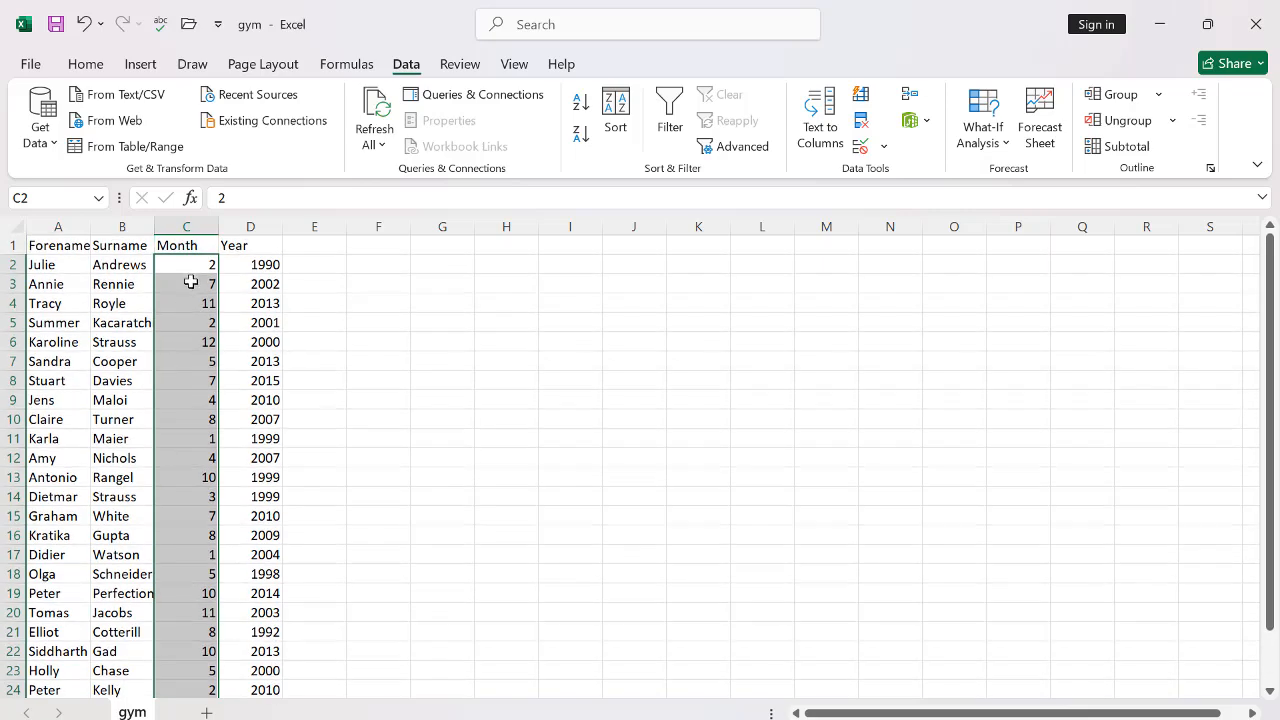
pyautogui.scroll(-8, 154, 443)
pyautogui.scroll(7, 190, 420)
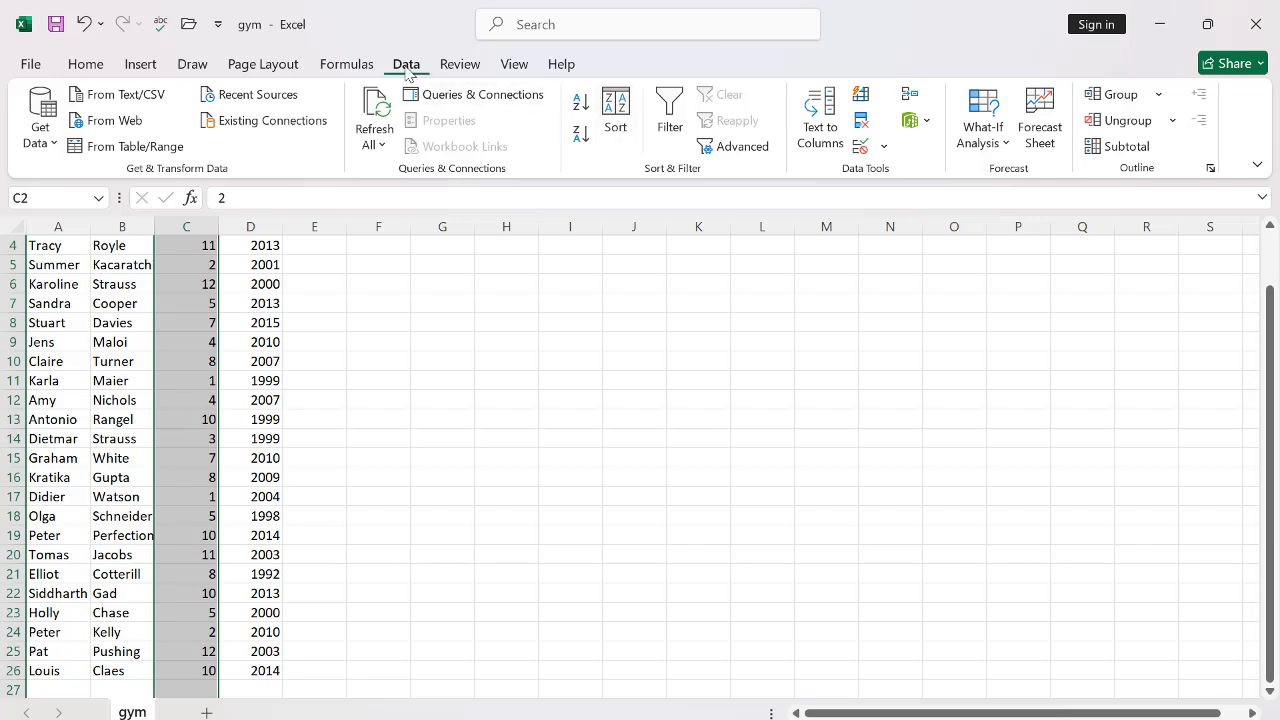
pyautogui.click(884, 150)
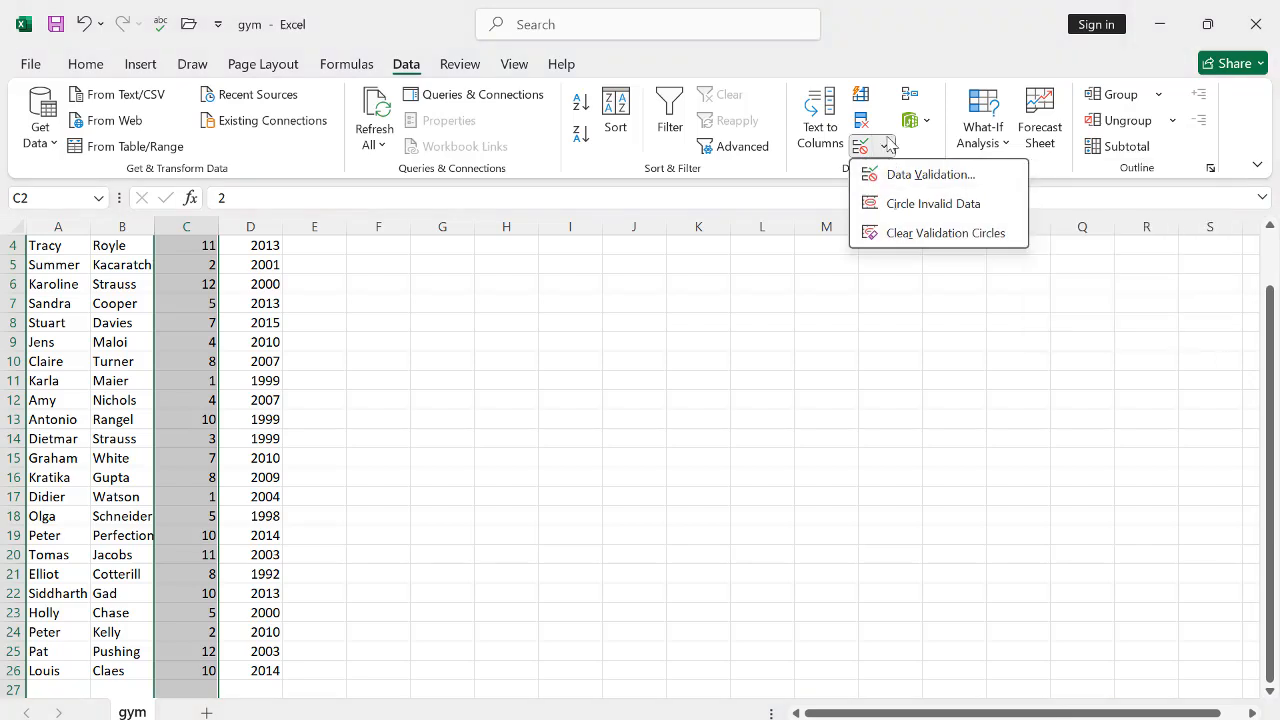
pyautogui.click(896, 176)
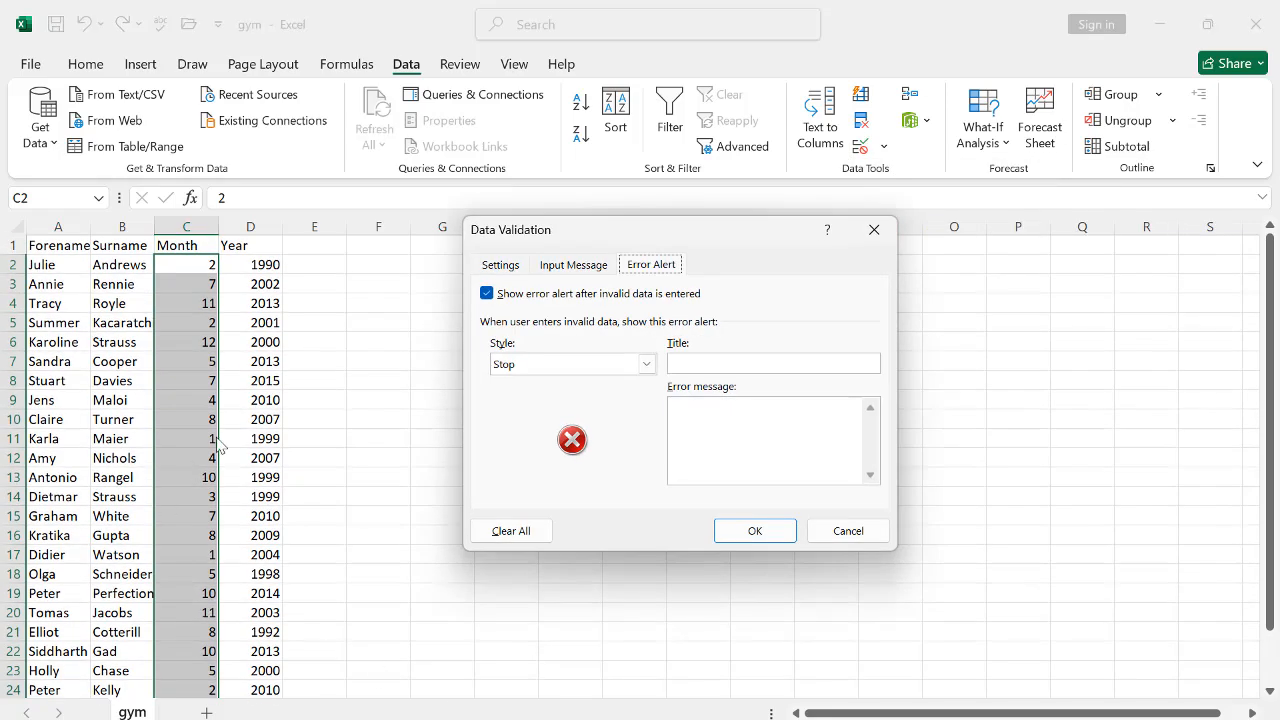
pyautogui.click(522, 276)
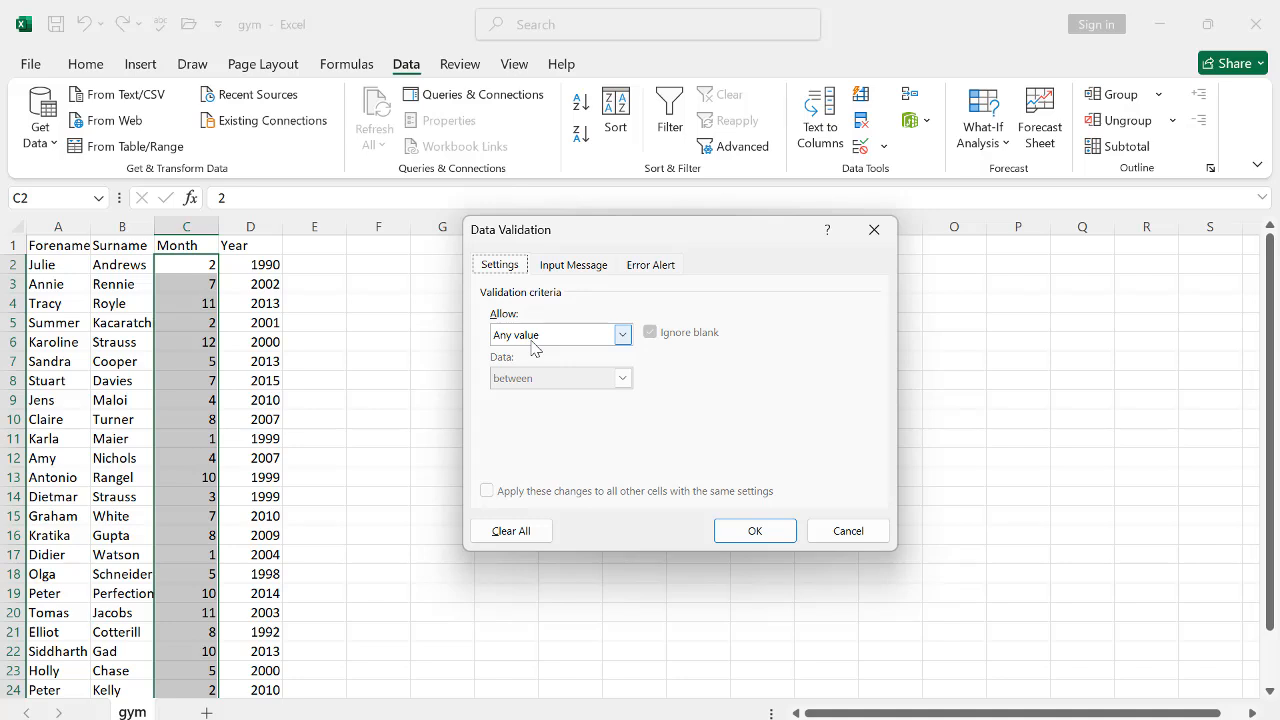
pyautogui.click(622, 337)
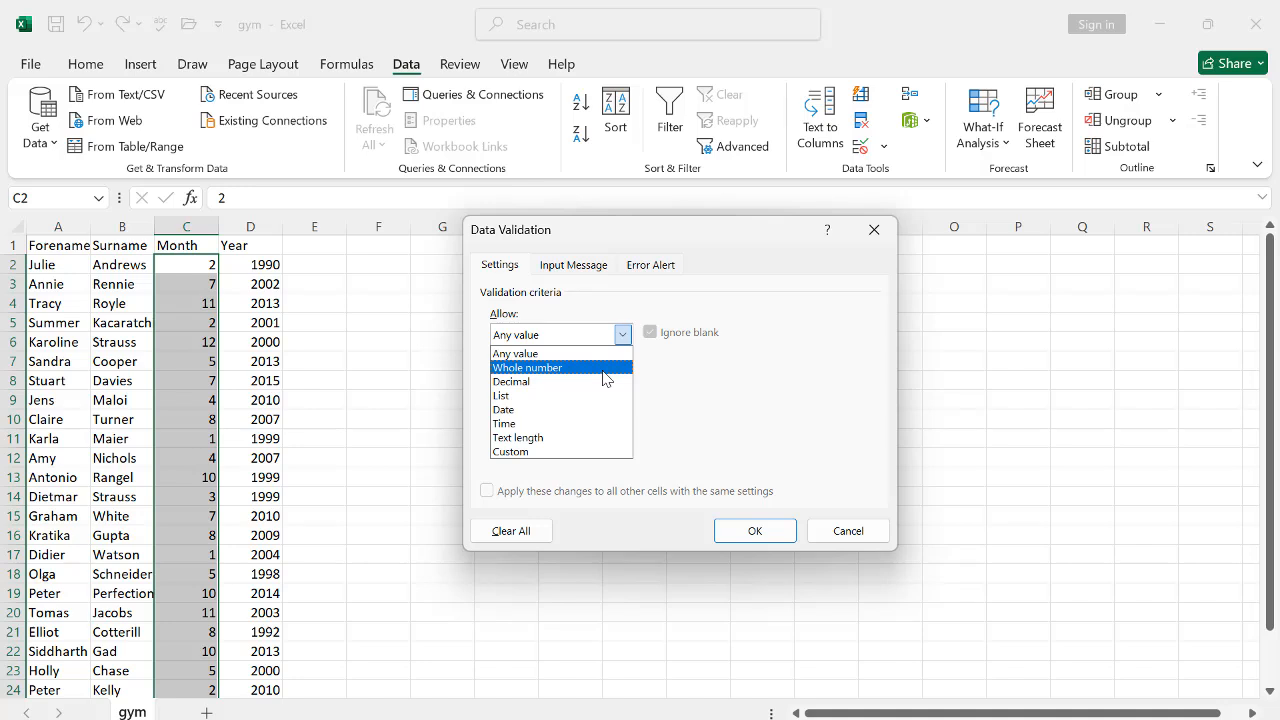
pyautogui.click(604, 368)
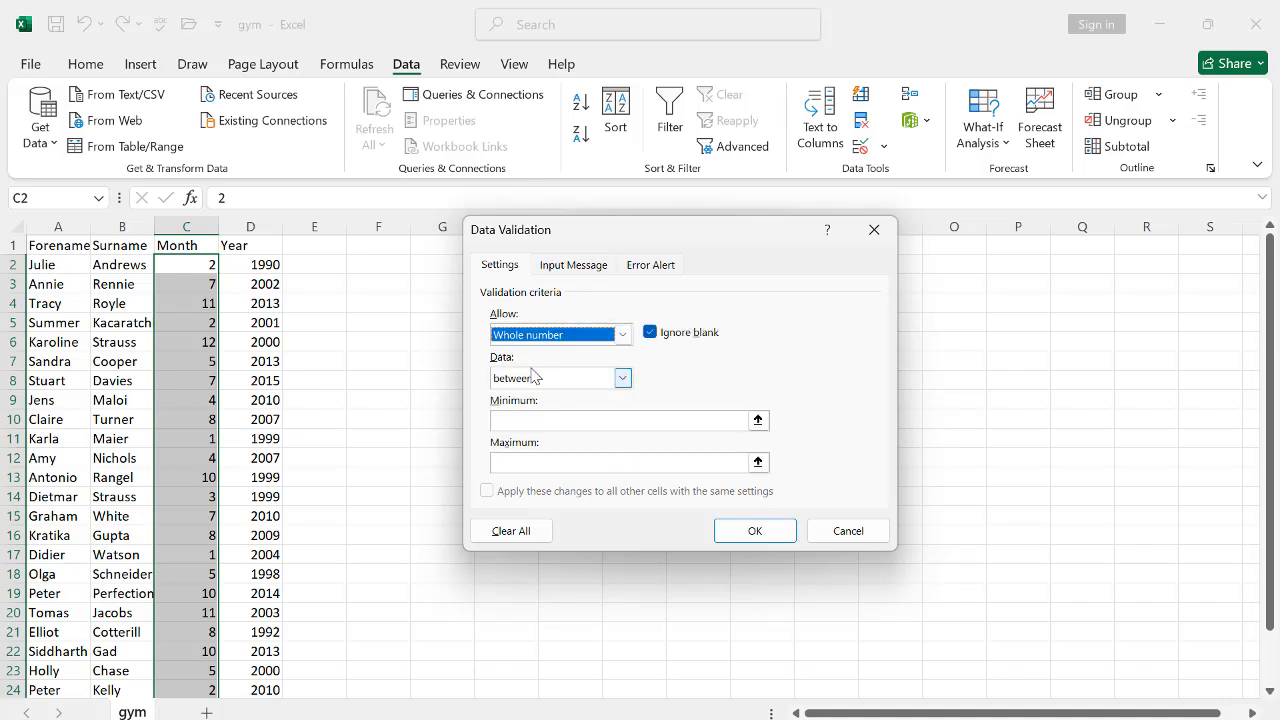
# Step: Set the validation to between a minimum of 1 and a maximum of 12
pyautogui.click(622, 379)
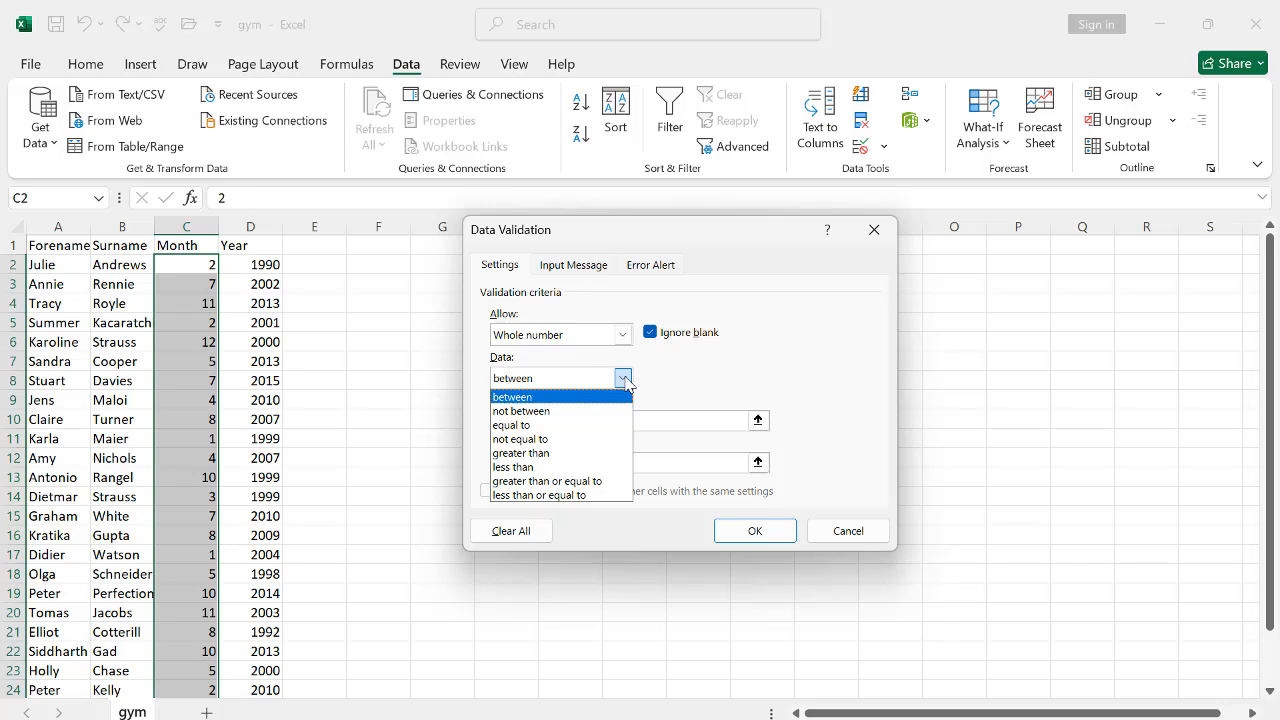
pyautogui.click(530, 398)
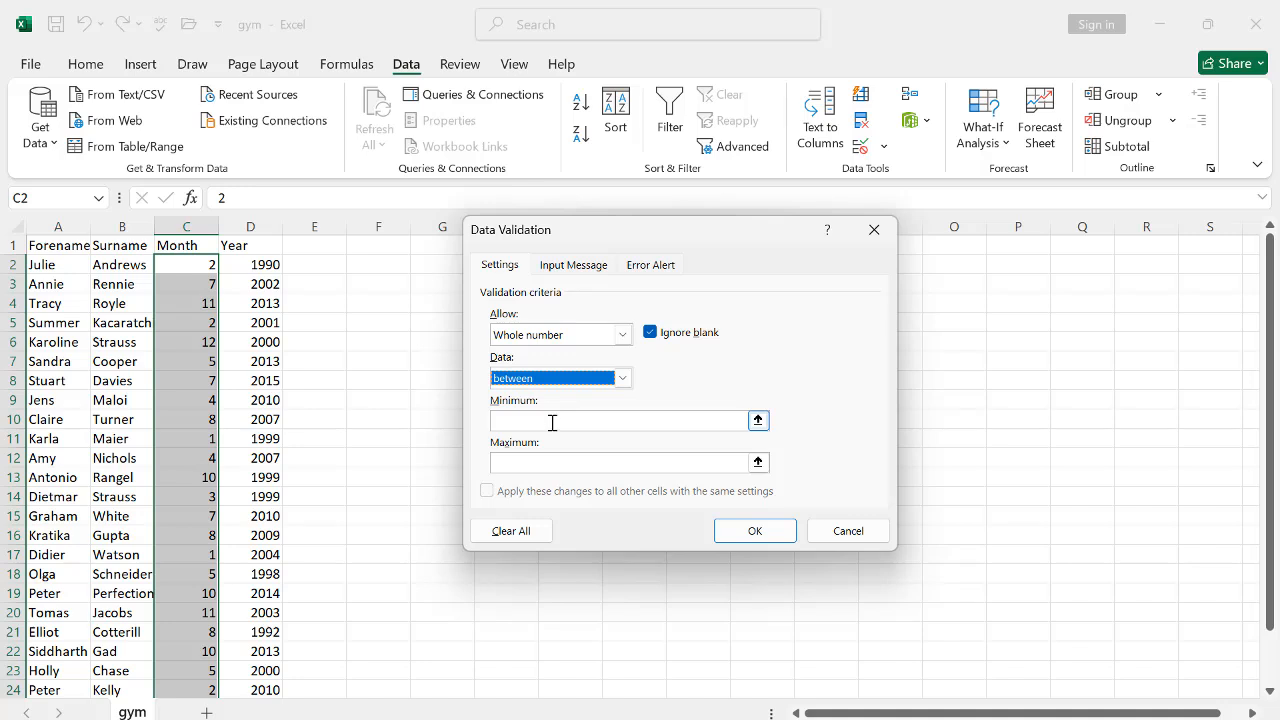
pyautogui.click(552, 422)
pyautogui.write('1')
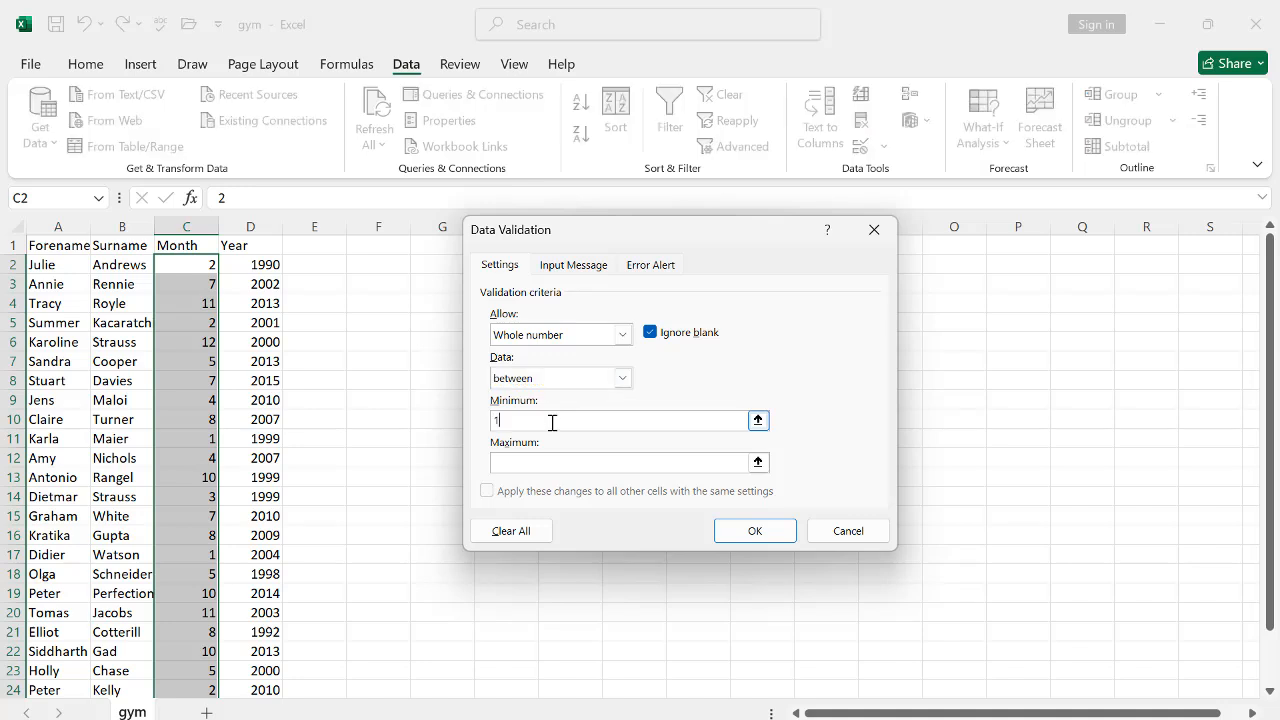
pyautogui.click(509, 461)
pyautogui.write('12')
# Step: Set the error alert style to Warning with the title Error
pyautogui.click(667, 272)
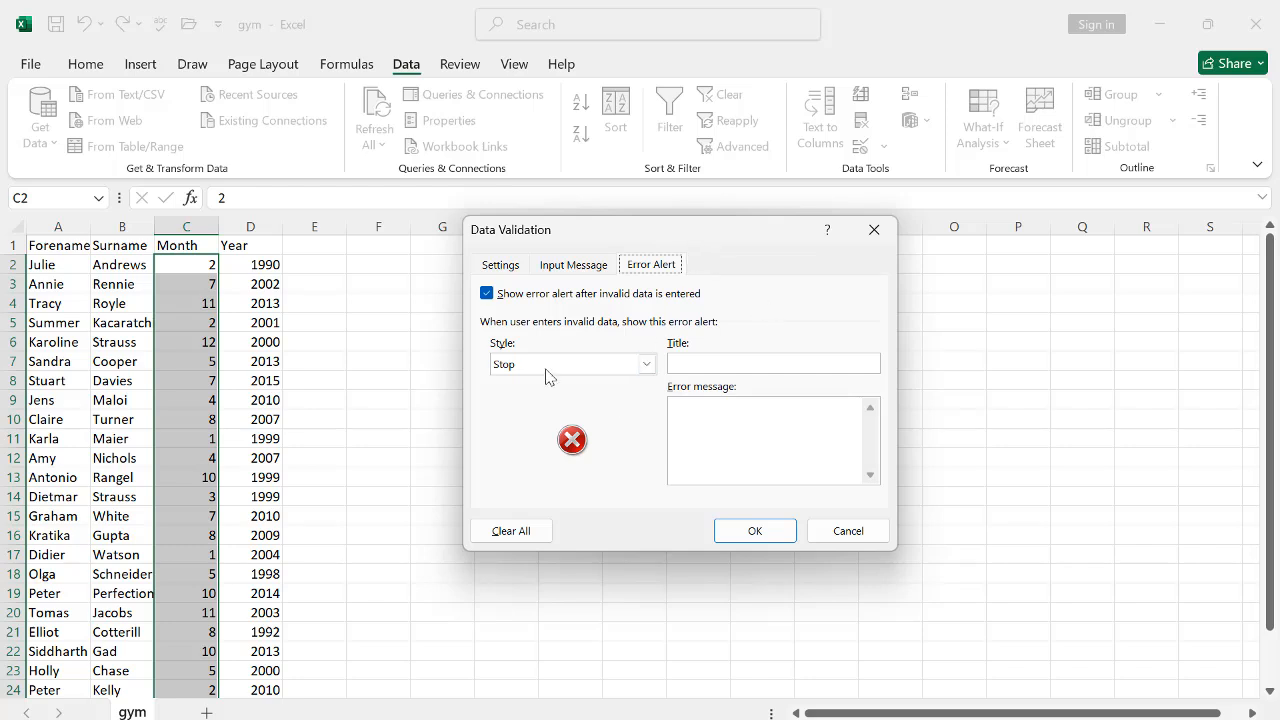
pyautogui.click(646, 365)
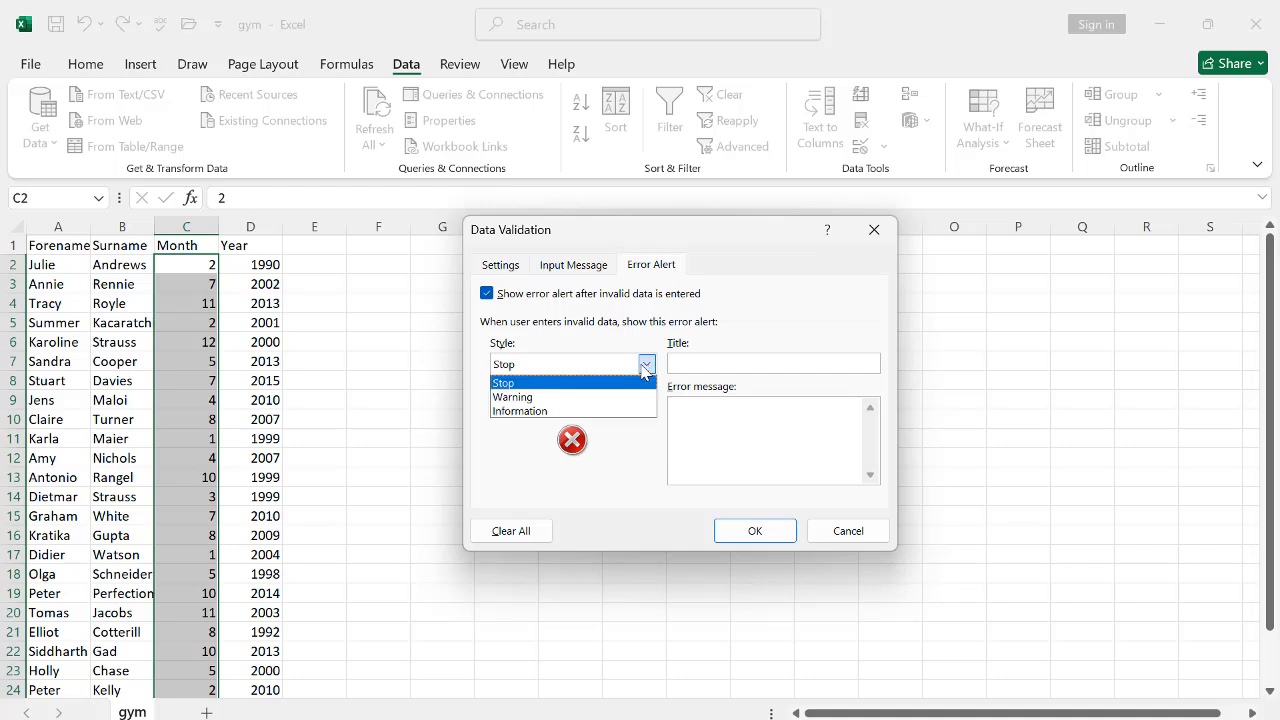
pyautogui.click(547, 397)
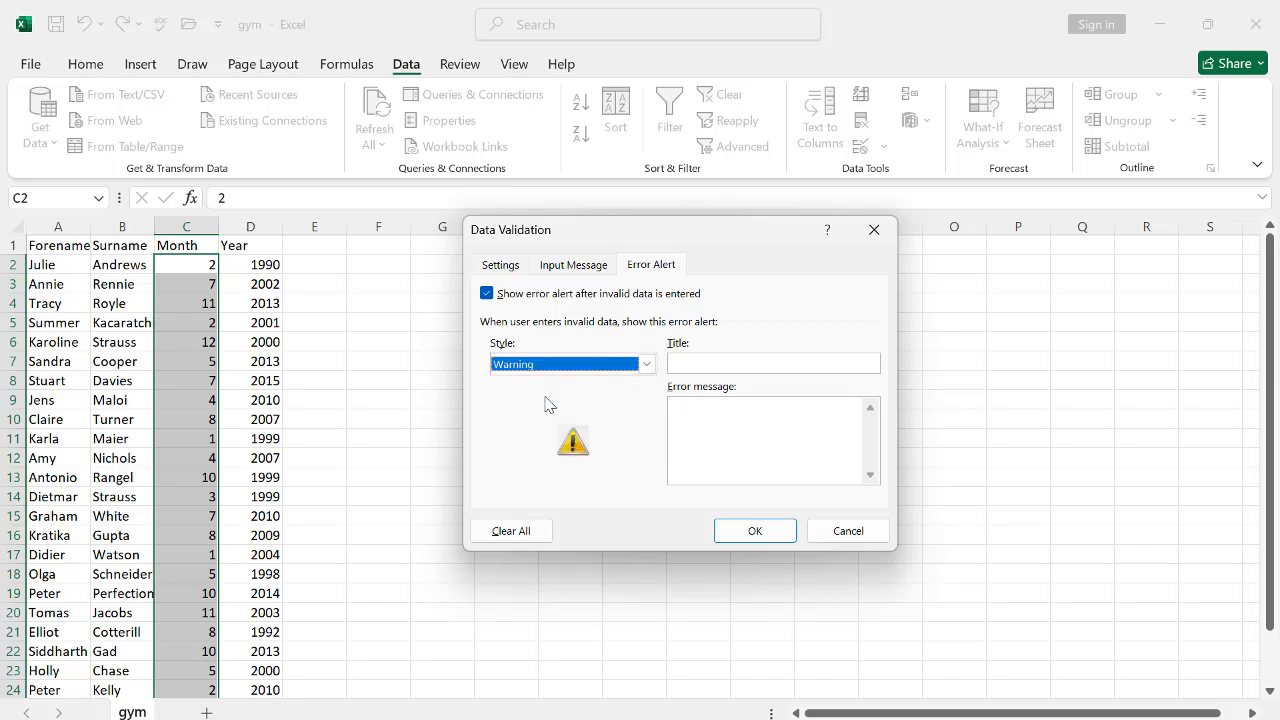
pyautogui.click(686, 366)
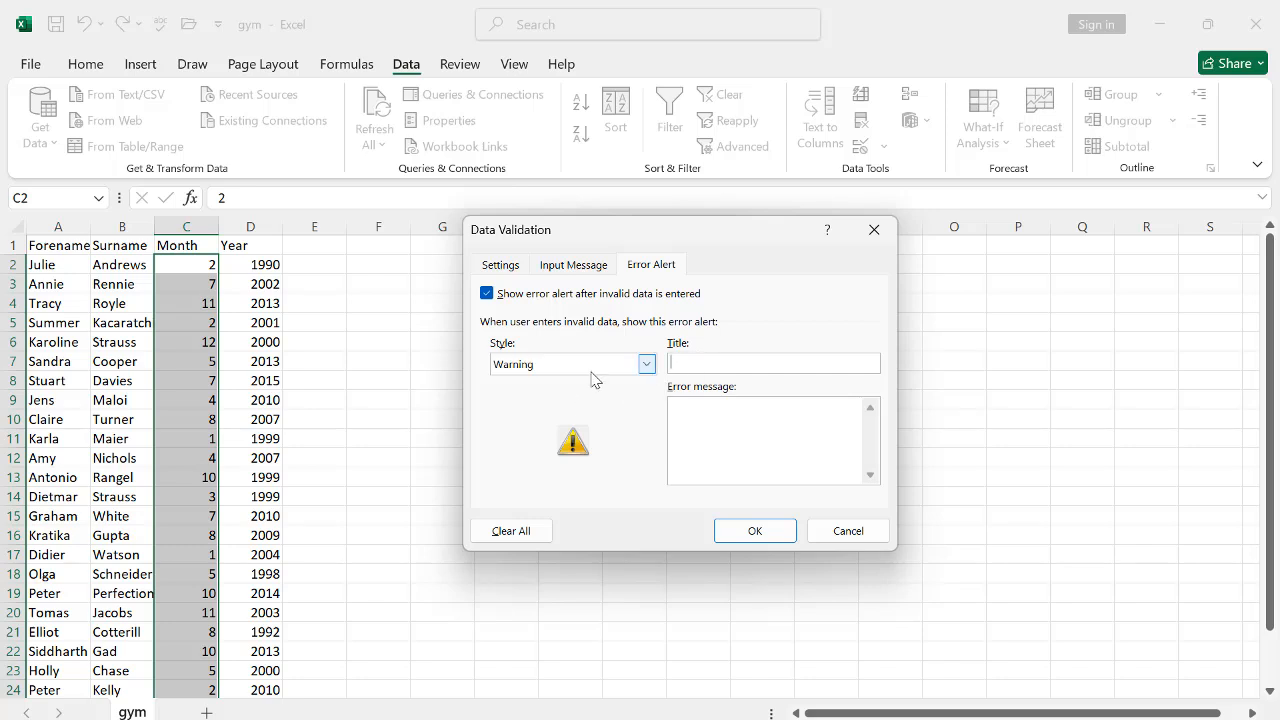
pyautogui.write('Error')
# Step: Enter the error message 'Please enter between 1 and 12!!' and apply the validation
pyautogui.click(779, 430)
pyautogui.write('Please enter betwe')
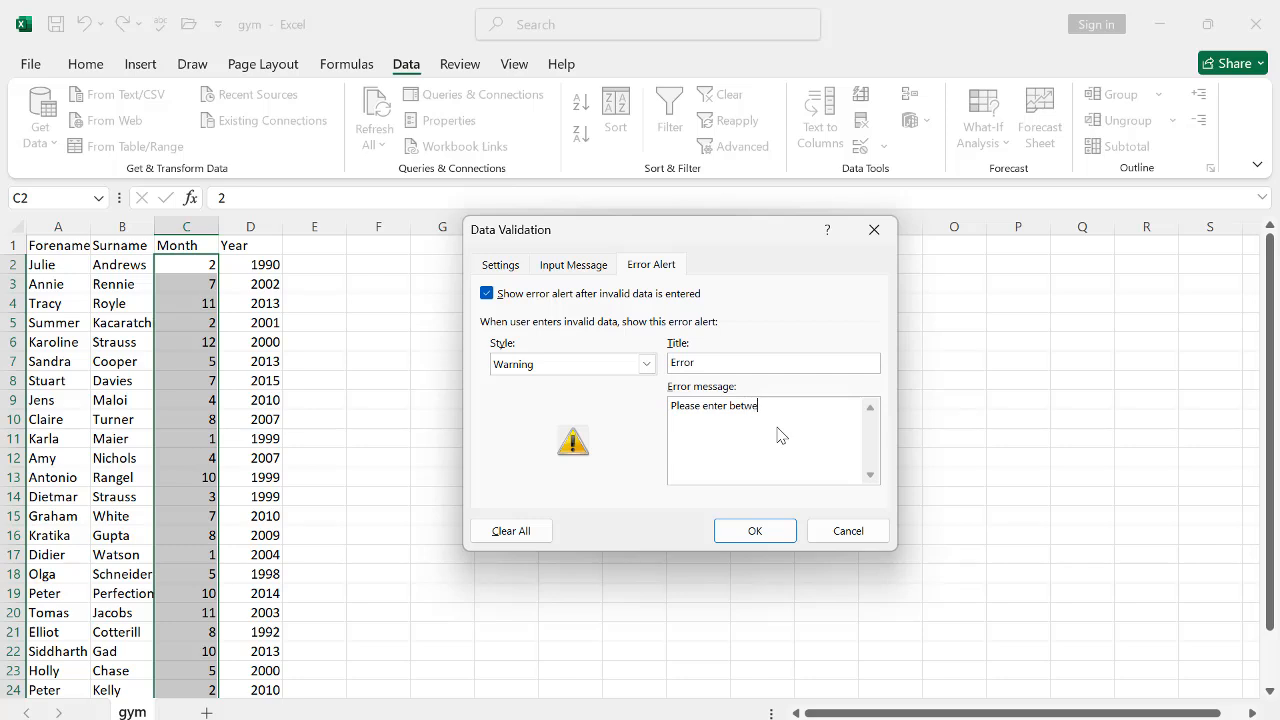
pyautogui.write('en 1 and 12!!')
pyautogui.click(754, 532)
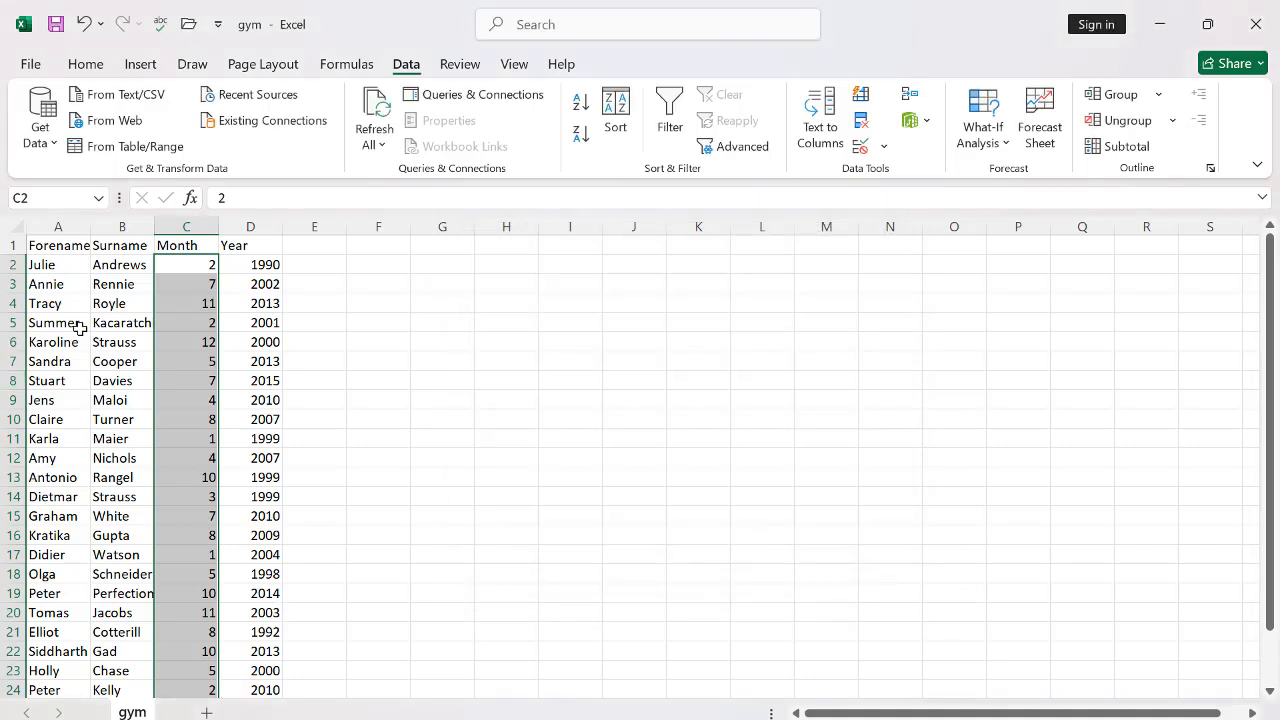
# Step: Try entering 15 in C27 beneath the Month values and decline the warning
pyautogui.scroll(-5, 186, 486)
pyautogui.scroll(3, 178, 418)
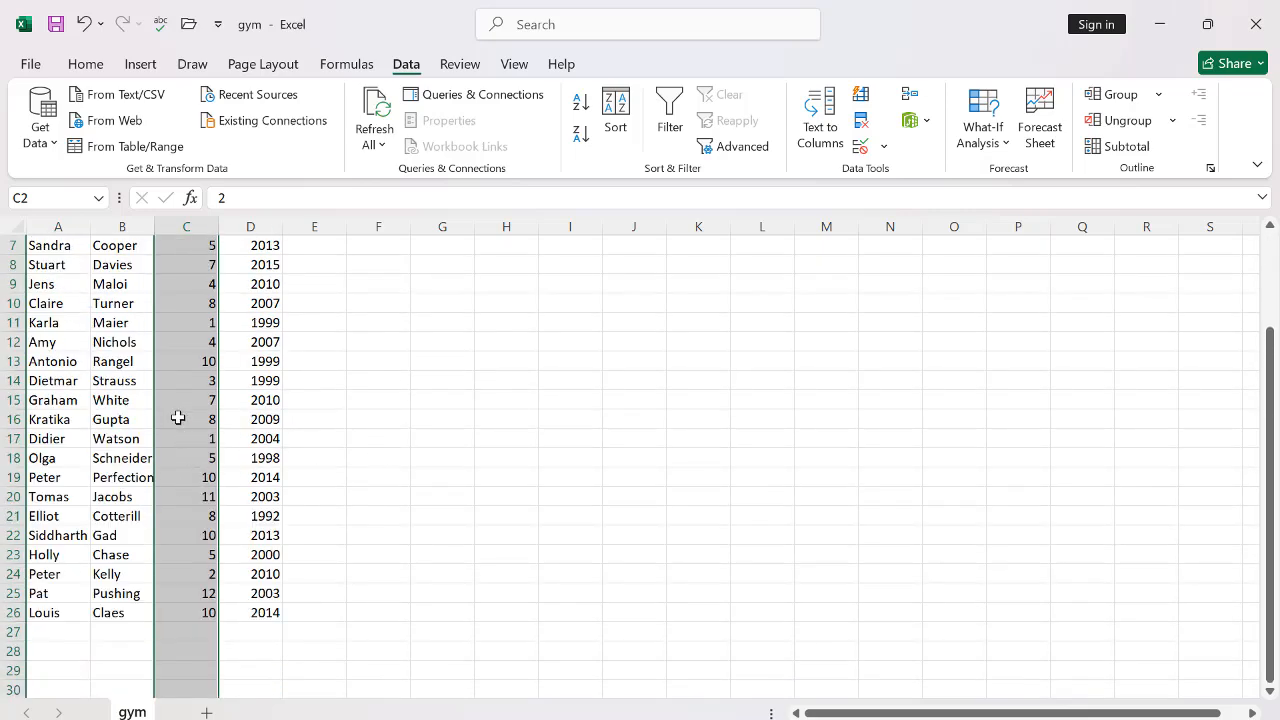
pyautogui.scroll(2, 190, 400)
pyautogui.scroll(-4, 165, 520)
pyautogui.click(173, 520)
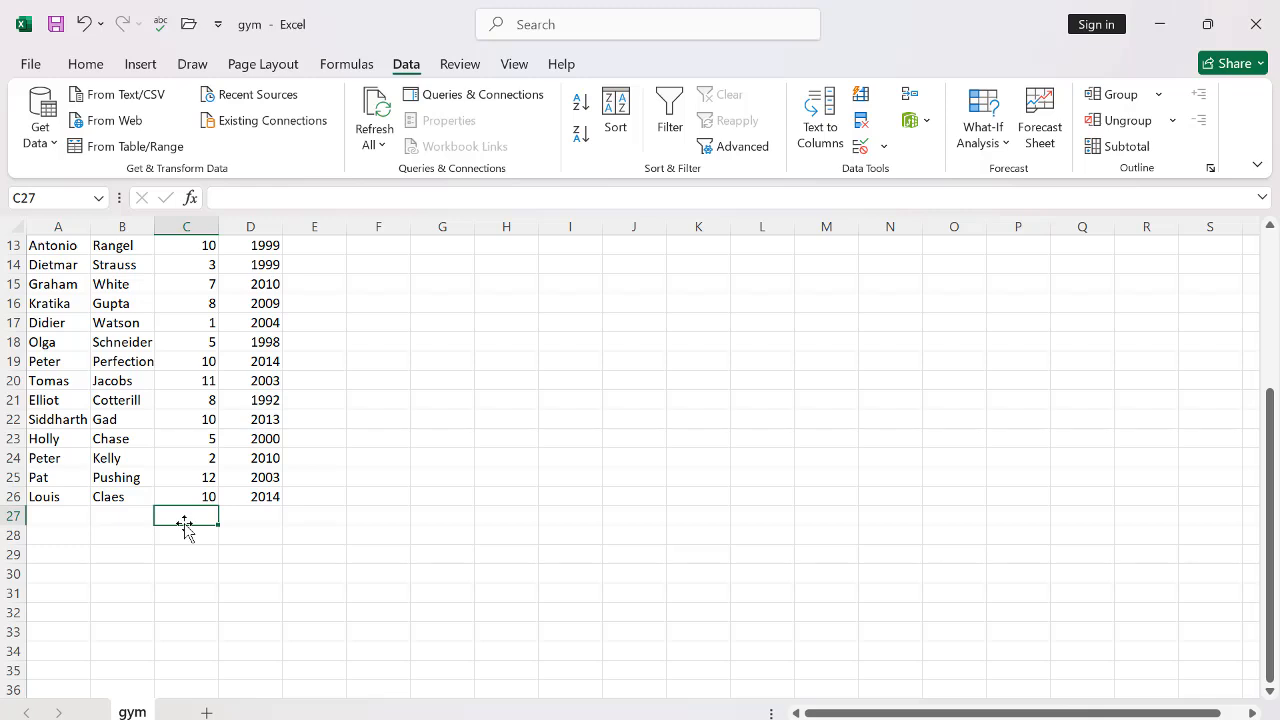
pyautogui.doubleClick(190, 518)
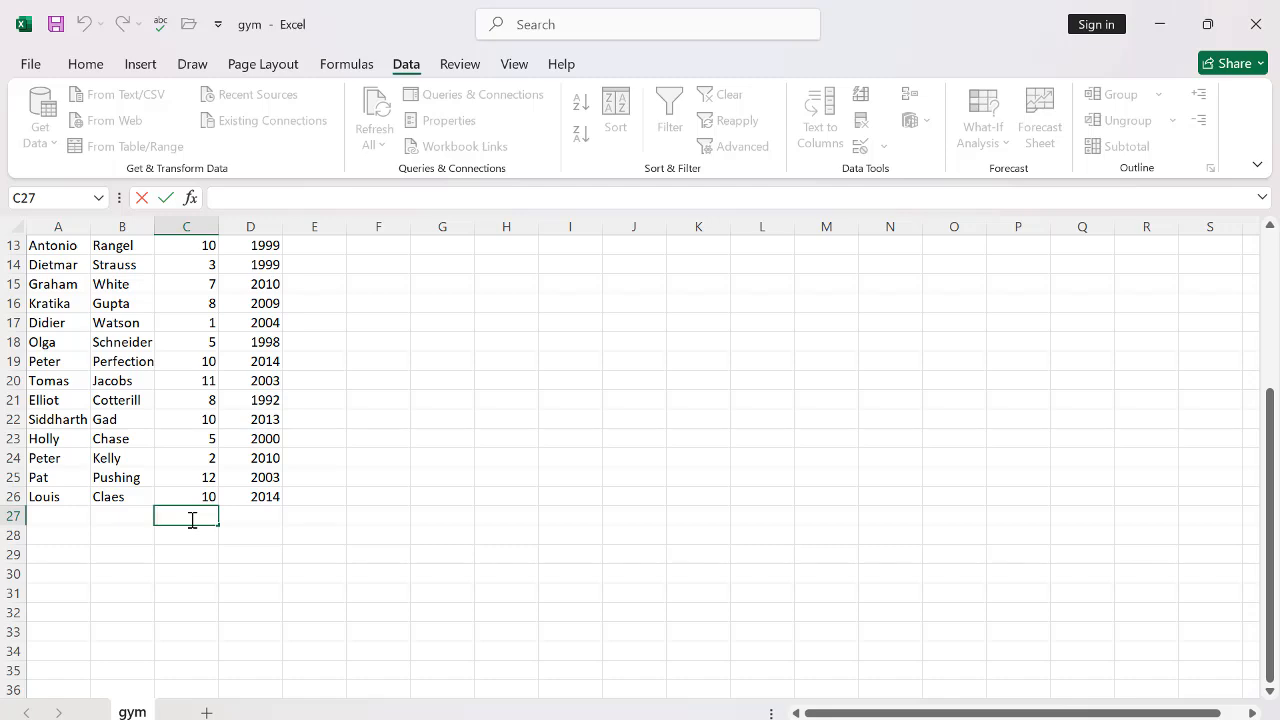
pyautogui.write('15')
pyautogui.press('Return')
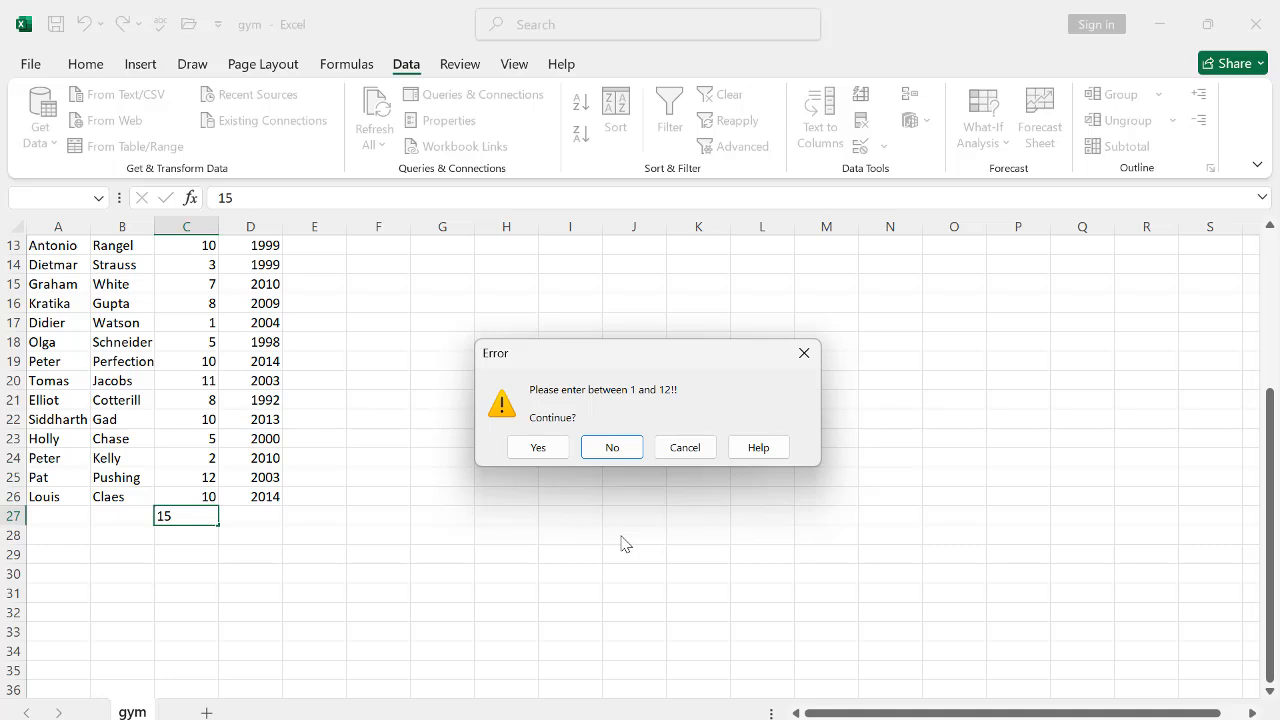
pyautogui.click(605, 448)
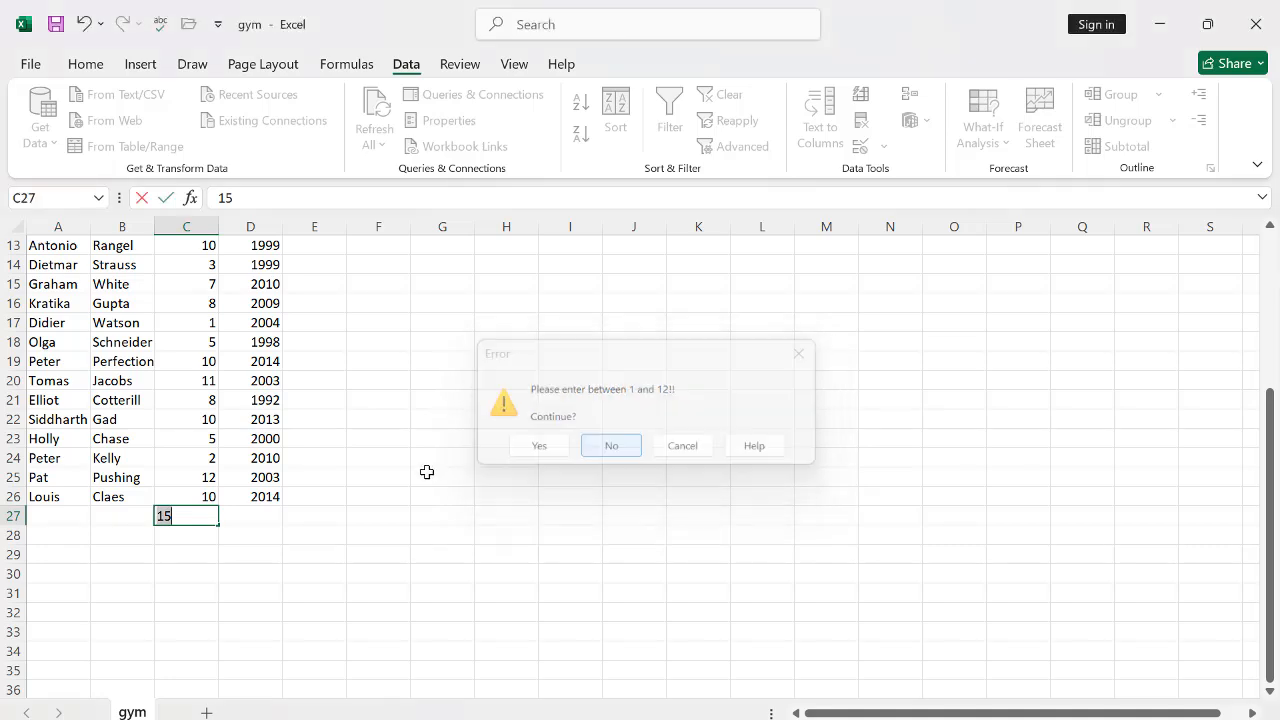
# Step: Replace the entry in C27 with 10
pyautogui.moveTo(206, 516); pyautogui.dragTo(117, 520)
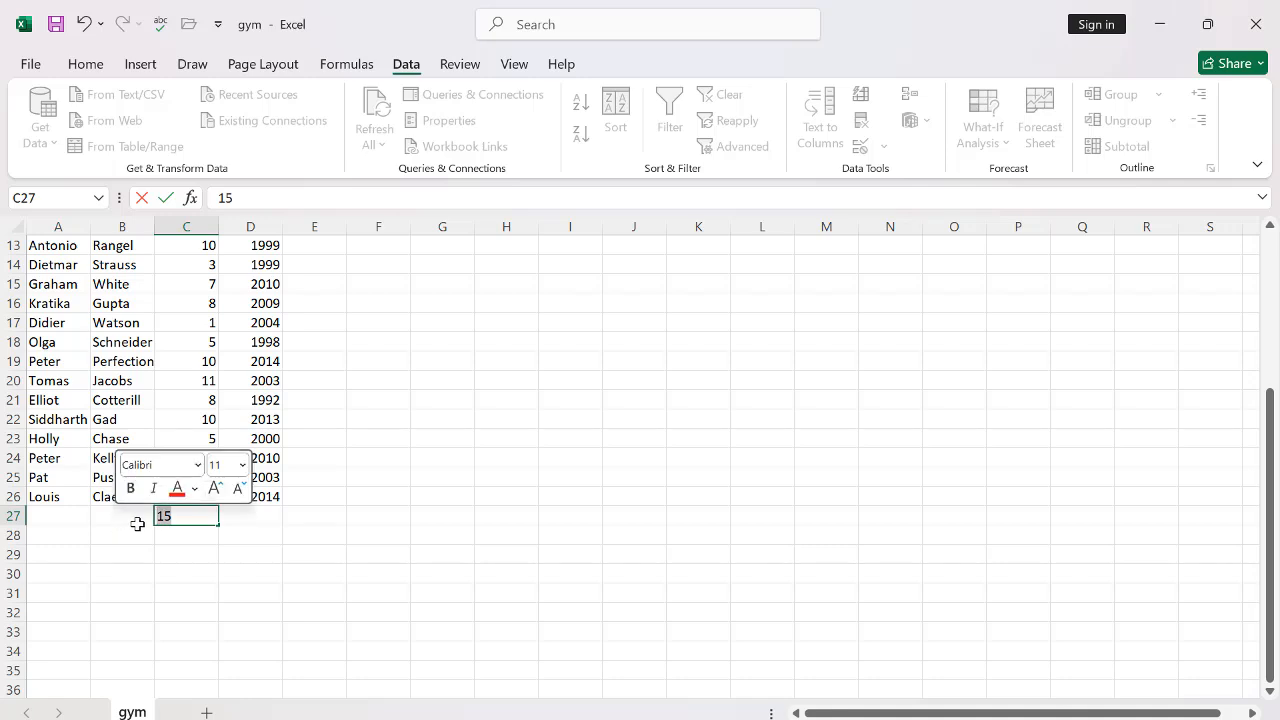
pyautogui.write('10')
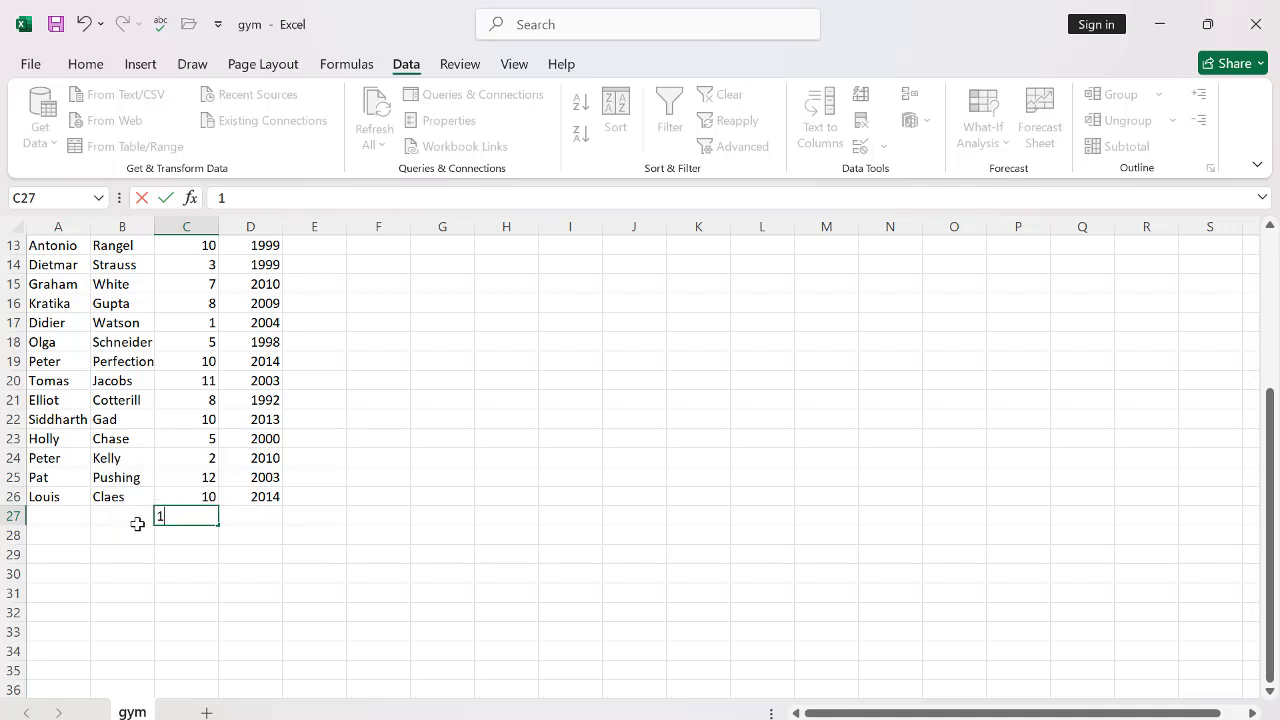
pyautogui.click(204, 568)
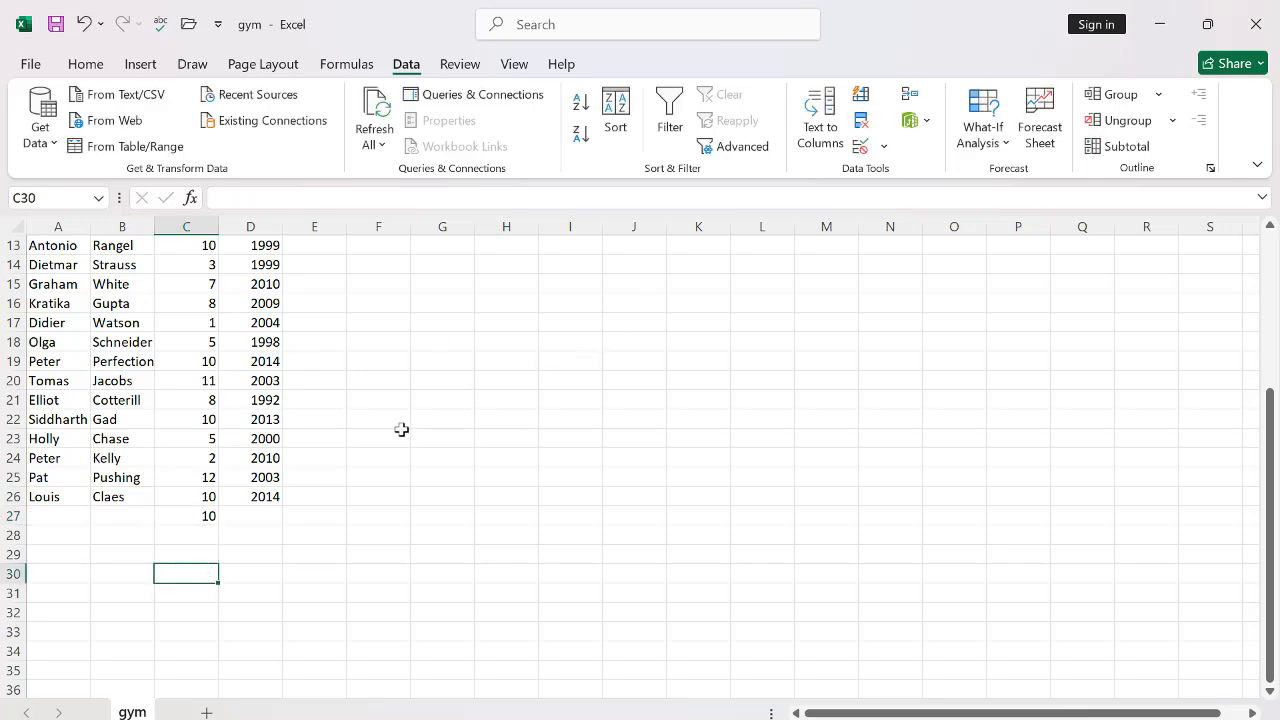
pyautogui.scroll(4, 399, 431)
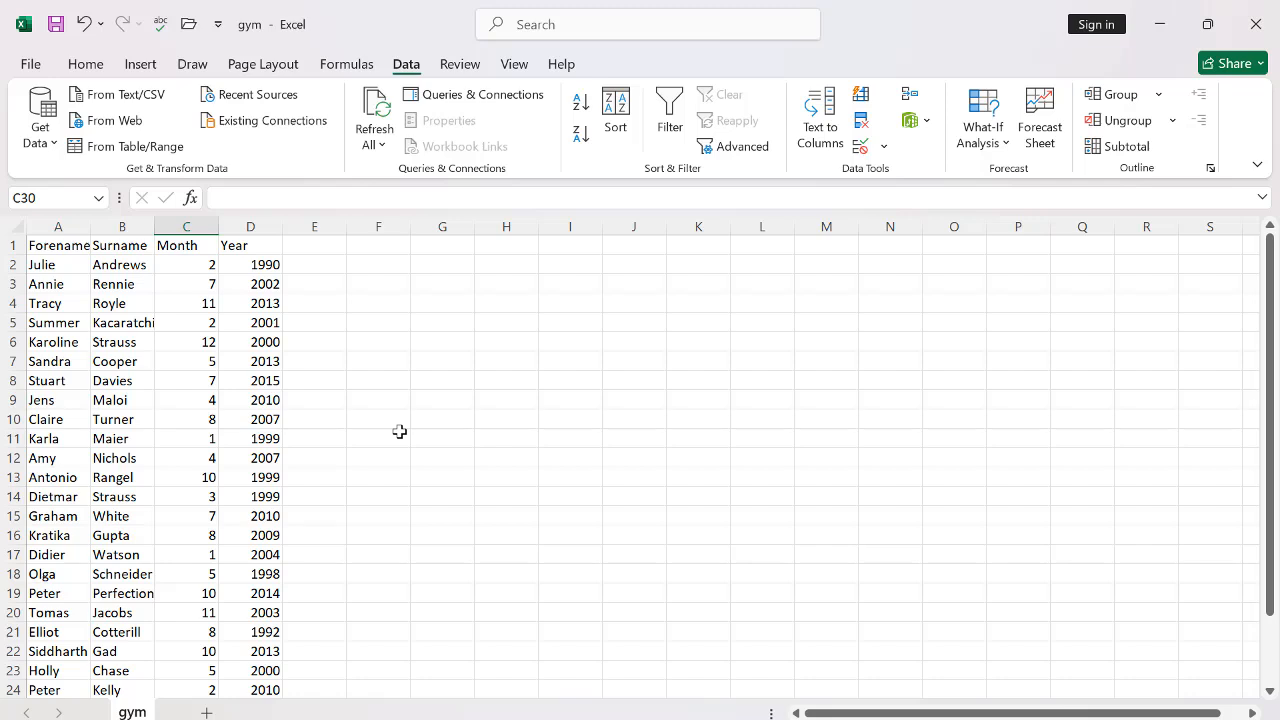